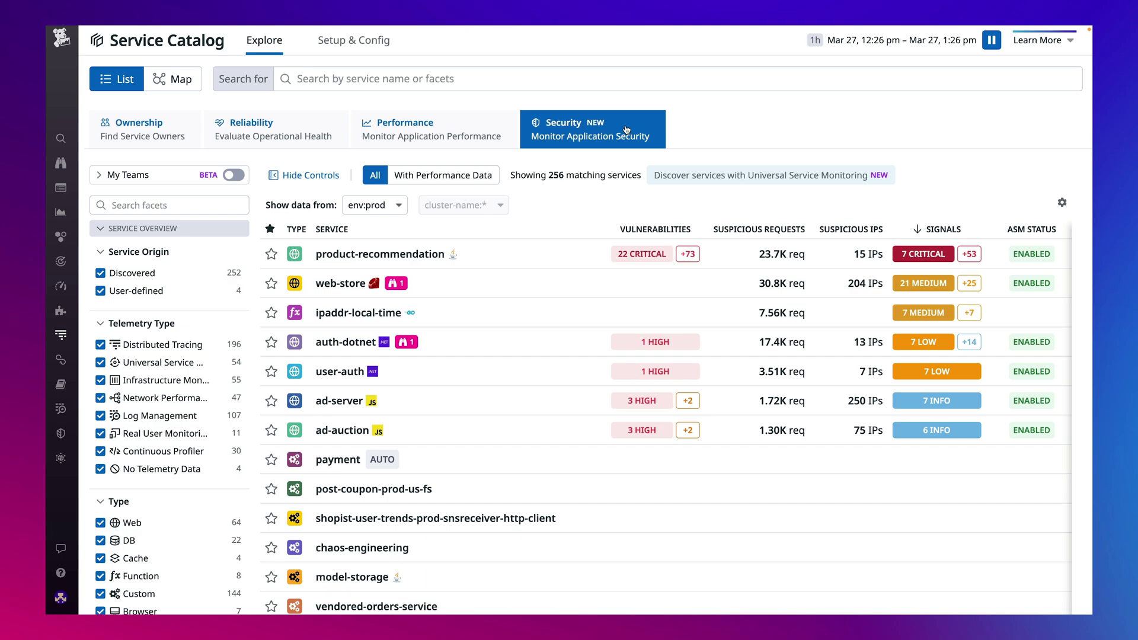
Compare the catalog's Ownership, Performance and Security views, then open product-recommendation's APM service page
click(184, 123)
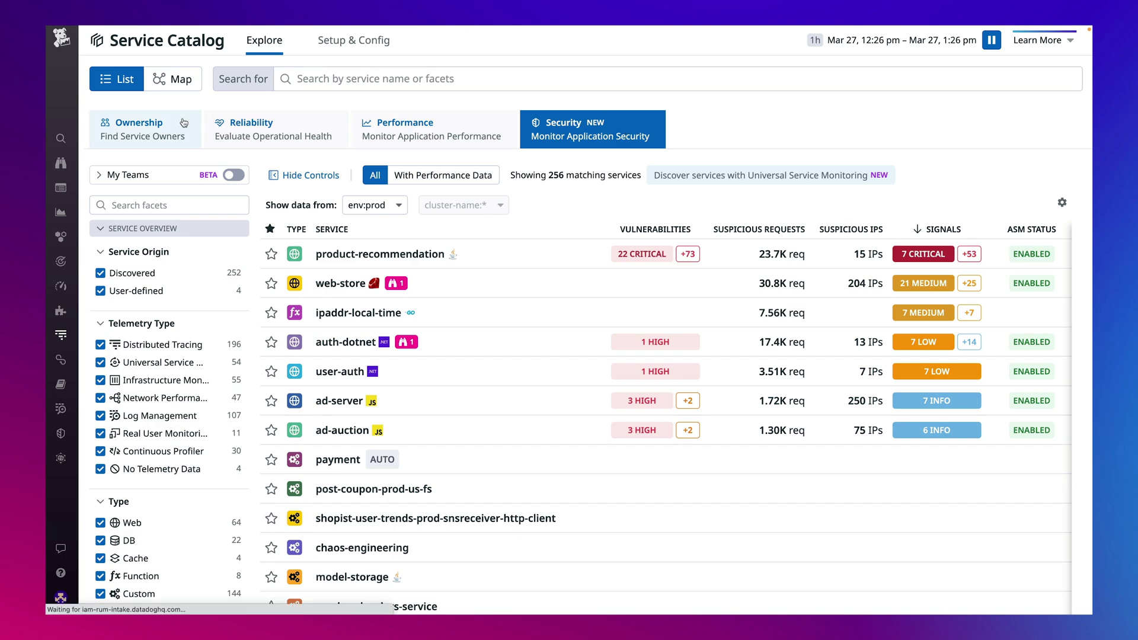
click(474, 134)
click(637, 135)
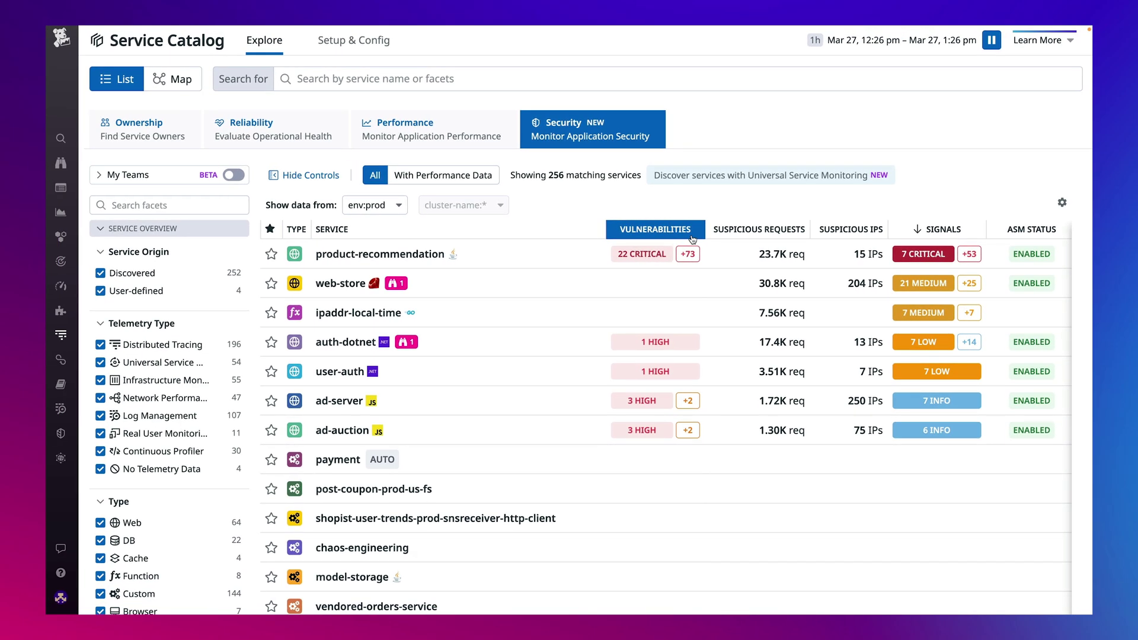
mouse_move(922, 254)
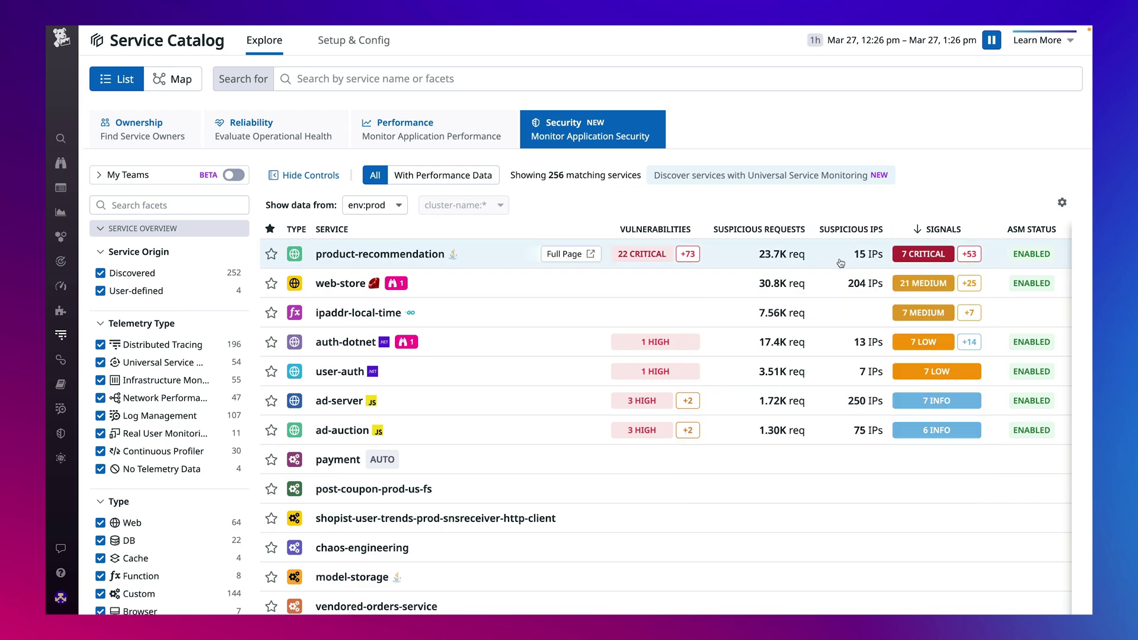
click(840, 262)
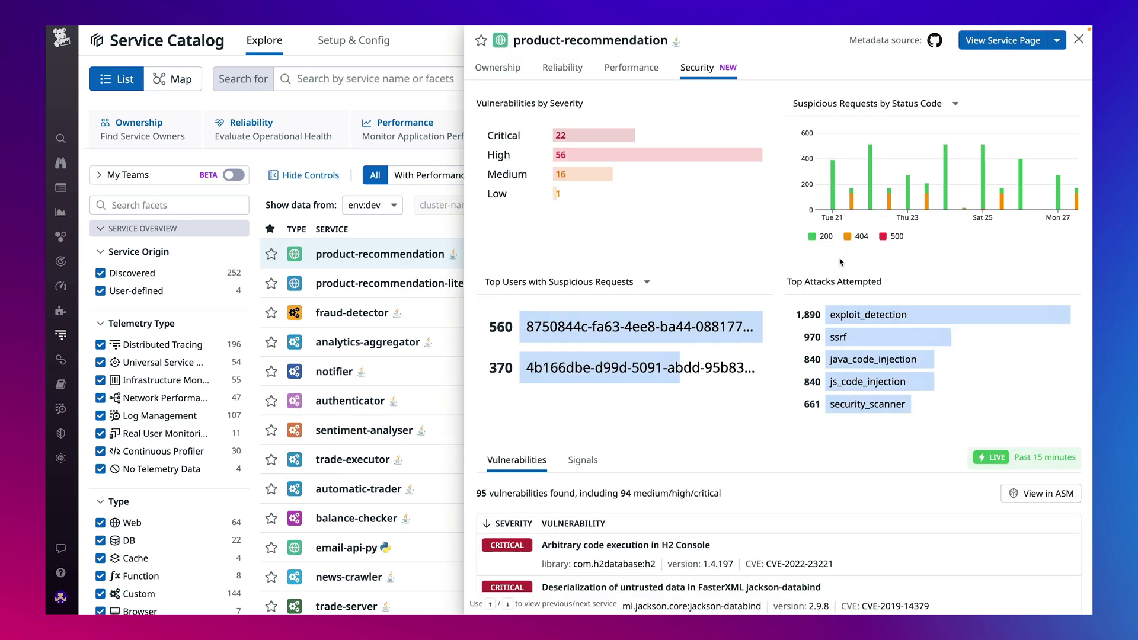
click(1003, 40)
scroll(1029, 178, down, 2)
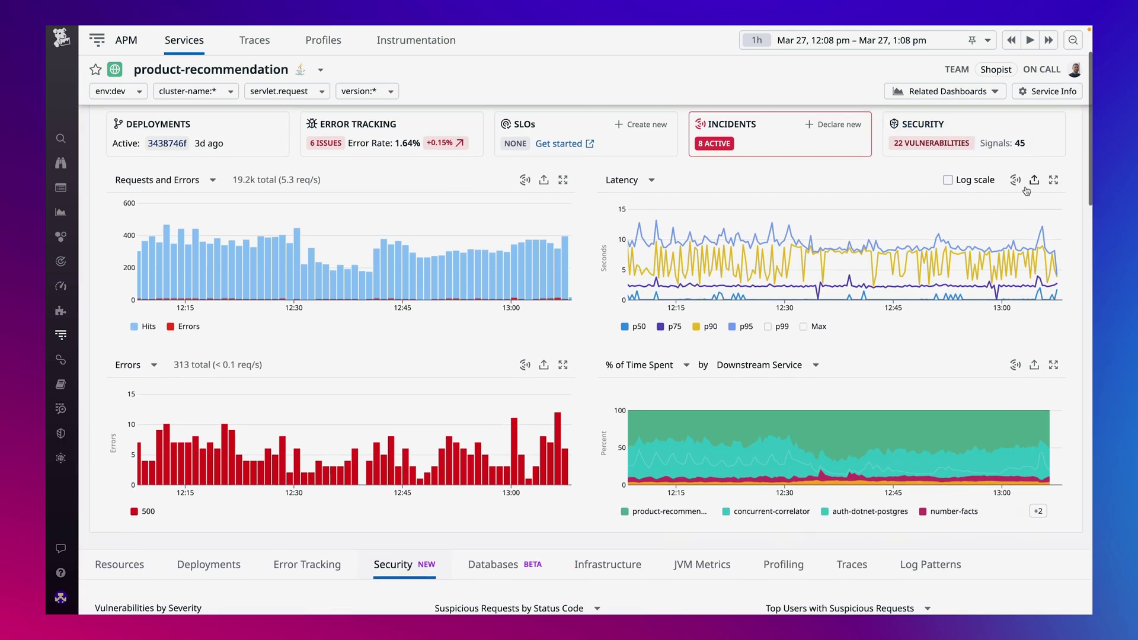
scroll(1028, 184, down, 1)
scroll(1027, 189, down, 1)
scroll(1027, 190, down, 3)
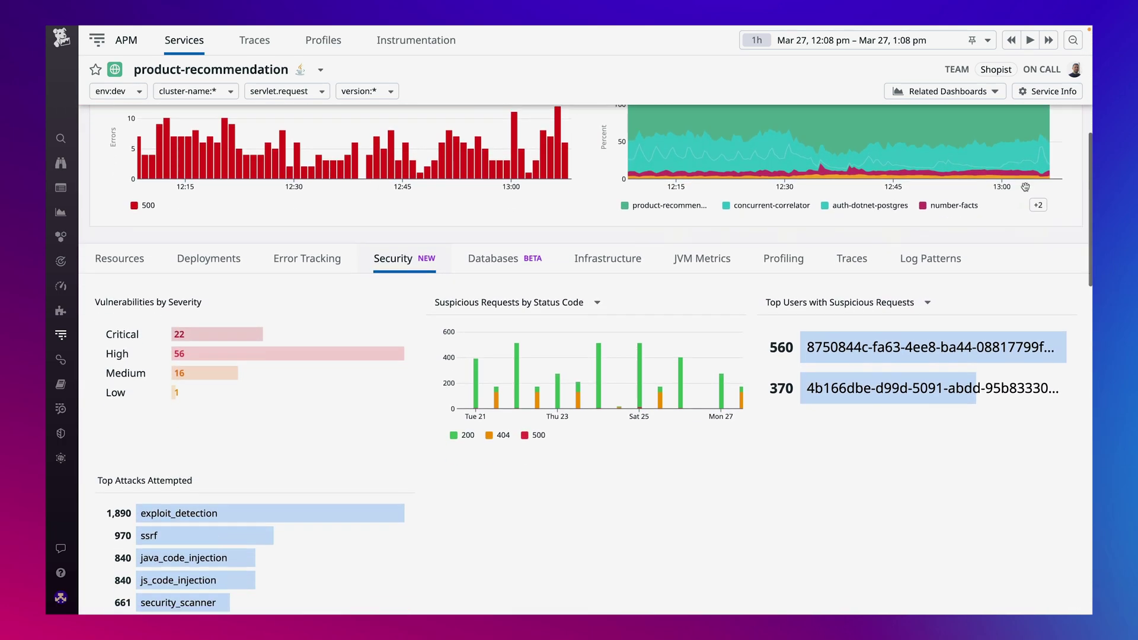
scroll(1025, 191, down, 1)
scroll(1025, 190, down, 1)
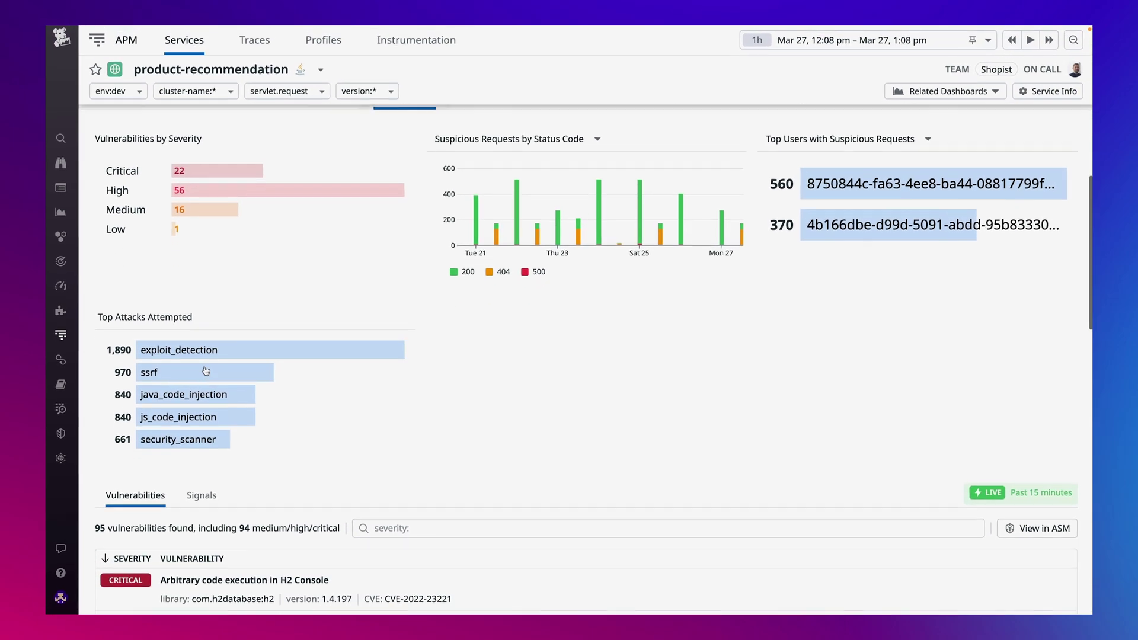
scroll(205, 372, down, 1)
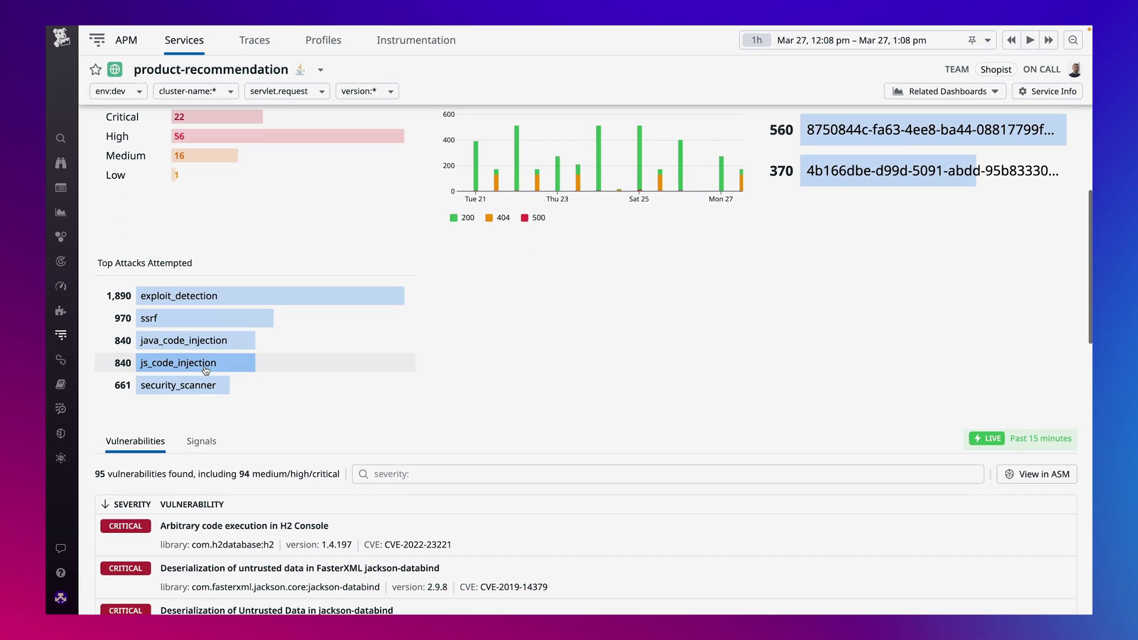
scroll(205, 371, down, 1)
scroll(205, 372, down, 1)
scroll(205, 369, down, 1)
scroll(205, 371, down, 1)
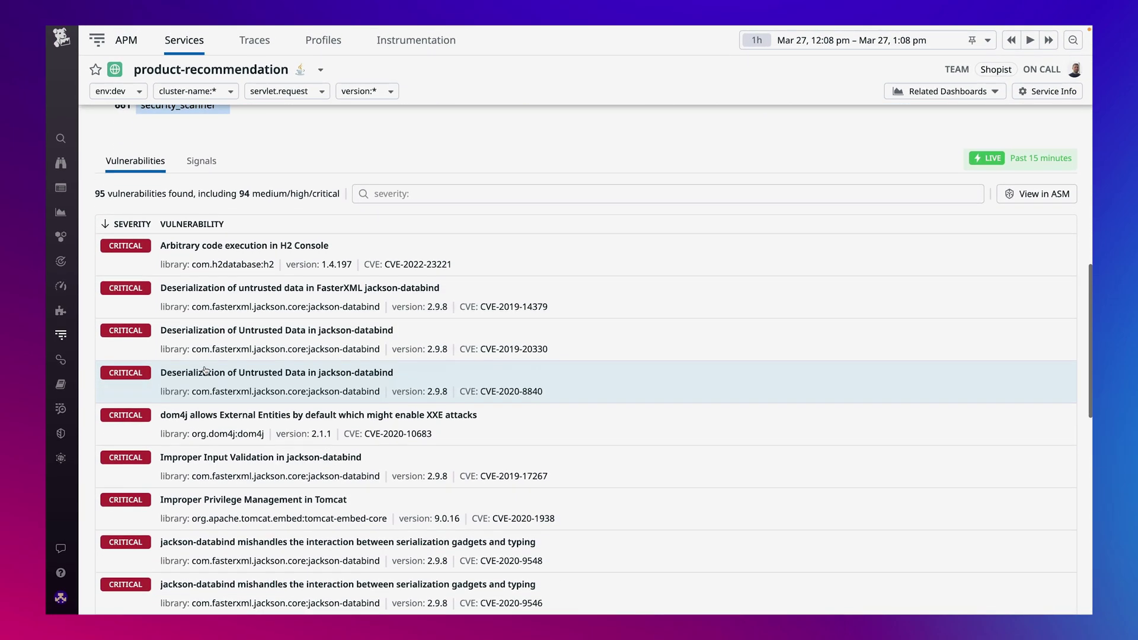
scroll(205, 371, down, 1)
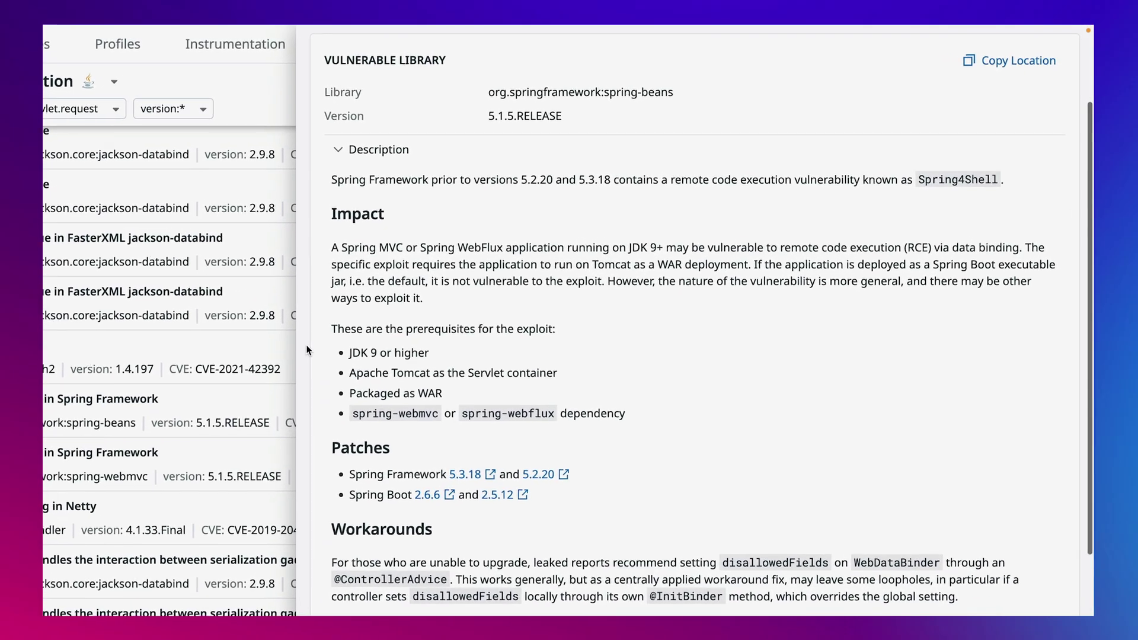
scroll(286, 358, down, 3)
scroll(286, 357, down, 1)
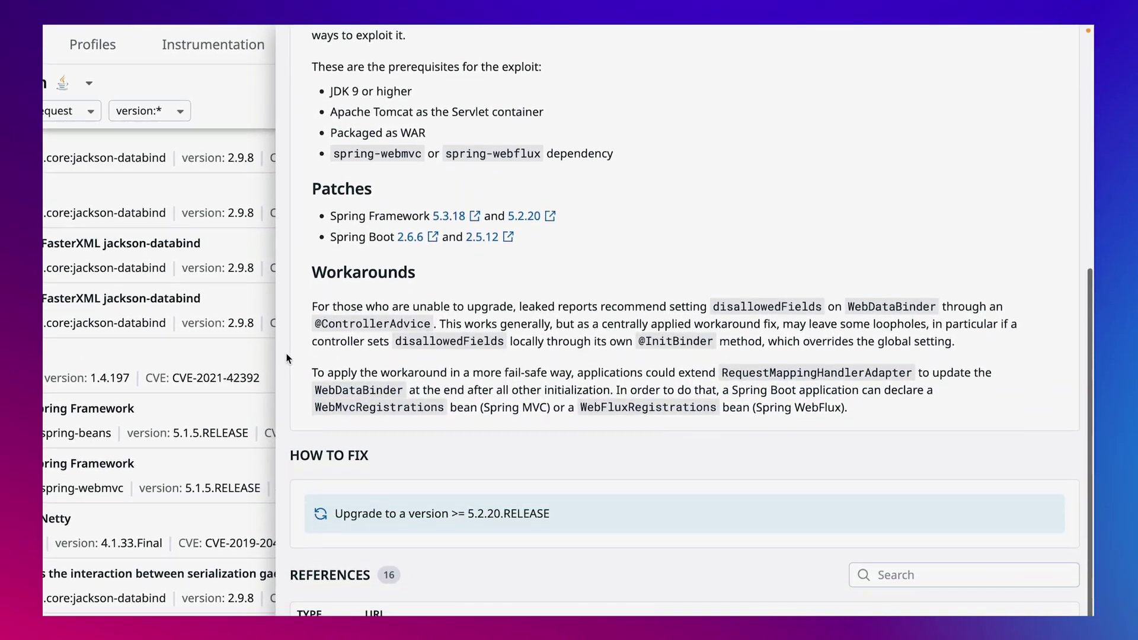
scroll(505, 247, up, 2)
scroll(505, 247, up, 3)
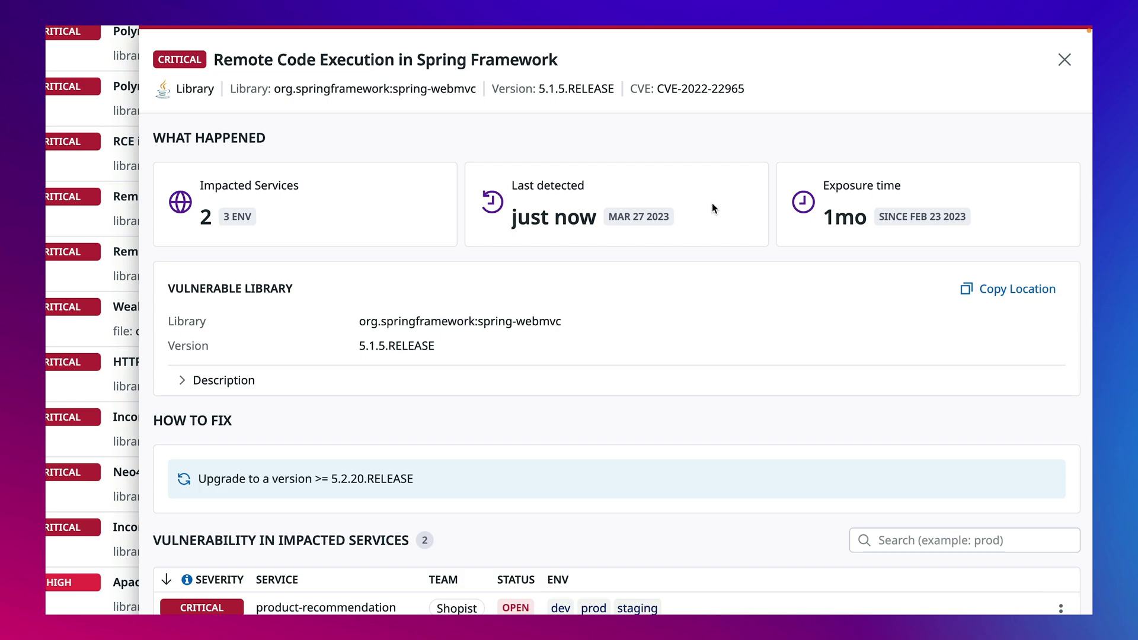
scroll(1005, 205, down, 3)
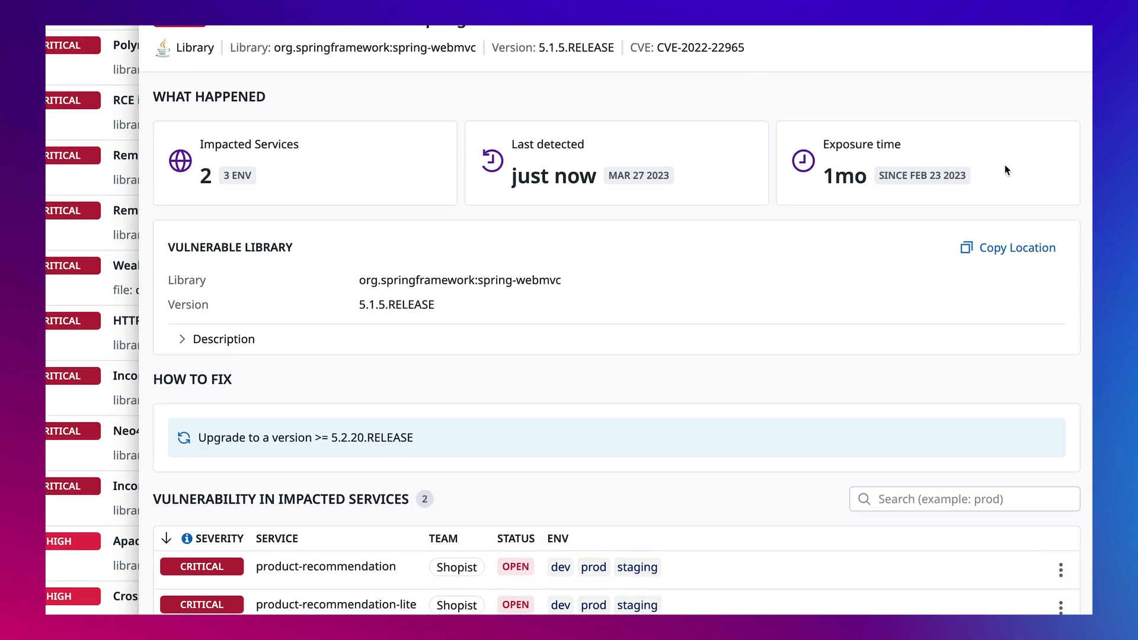
scroll(422, 404, down, 2)
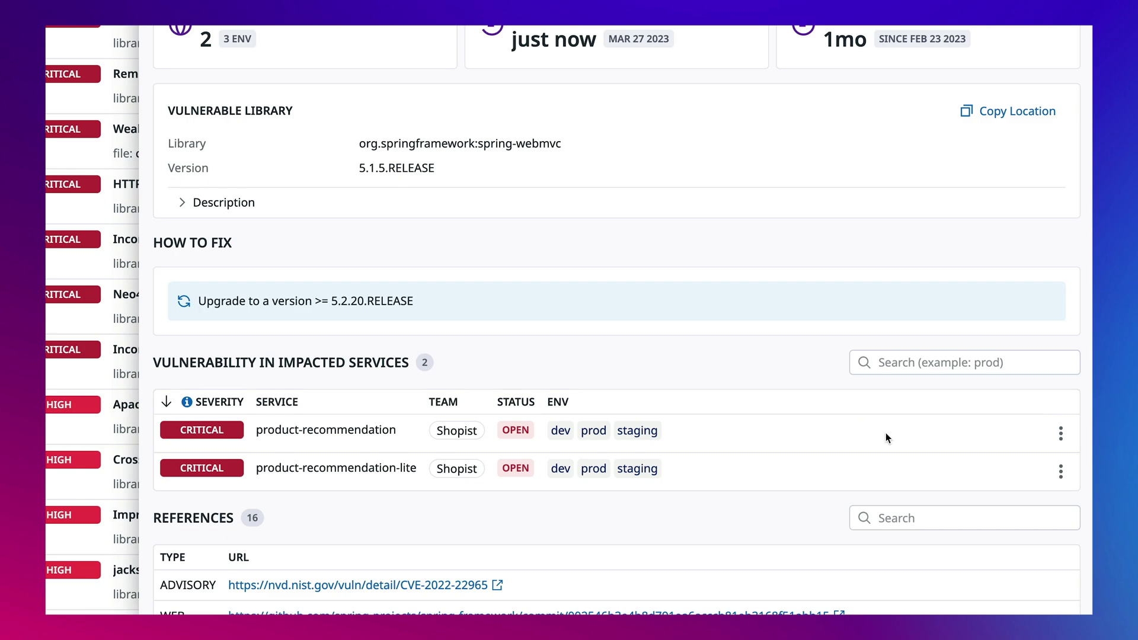
Open the options menu for product-recommendation under Vulnerability in Impacted Services
click(1058, 435)
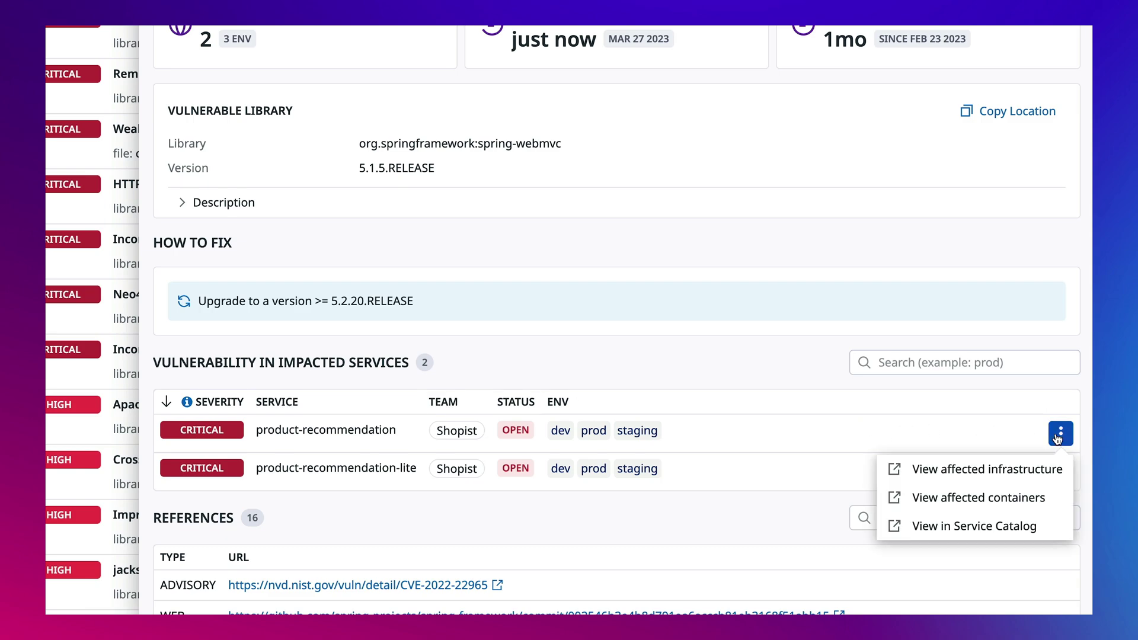
Show the containers where product-recommendation is affected by this vulnerability
click(1035, 500)
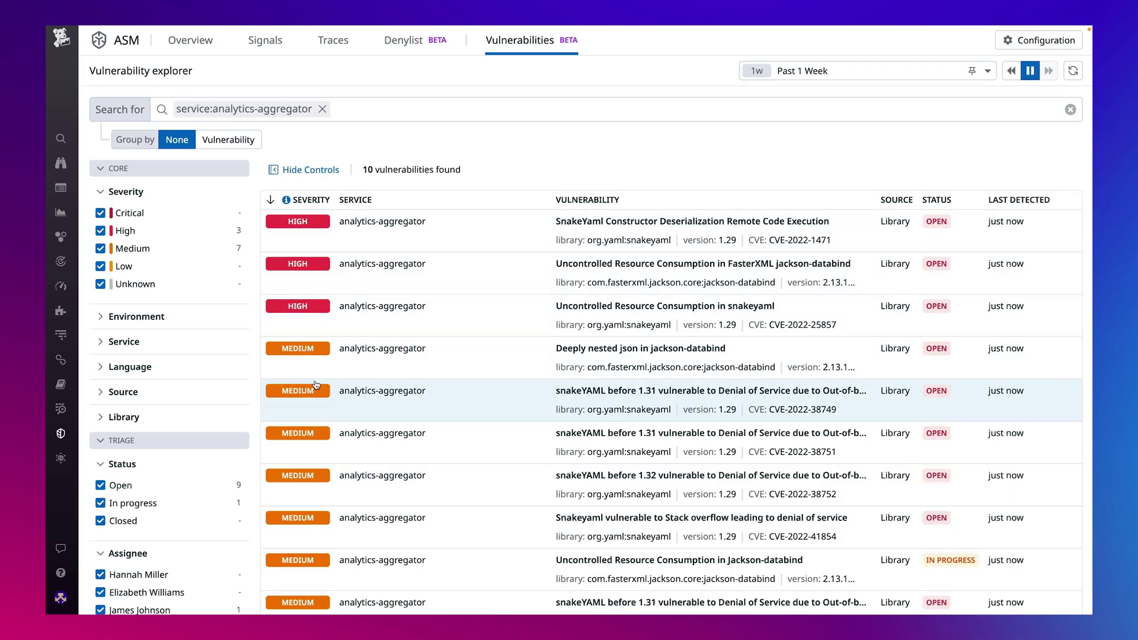
scroll(316, 384, down, 1)
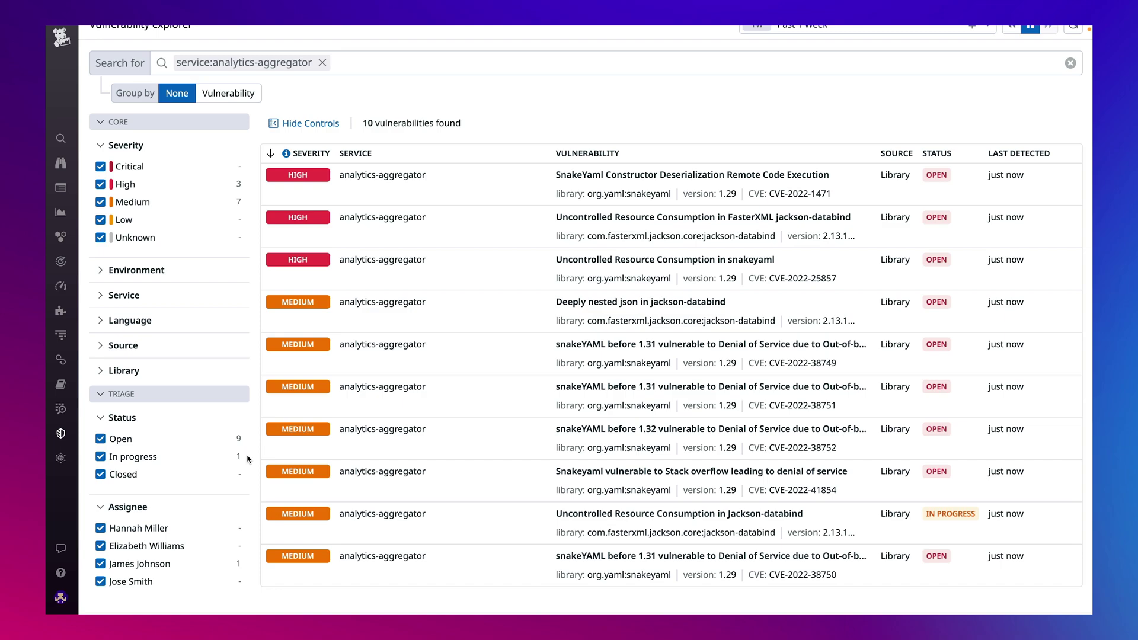
mouse_move(302, 457)
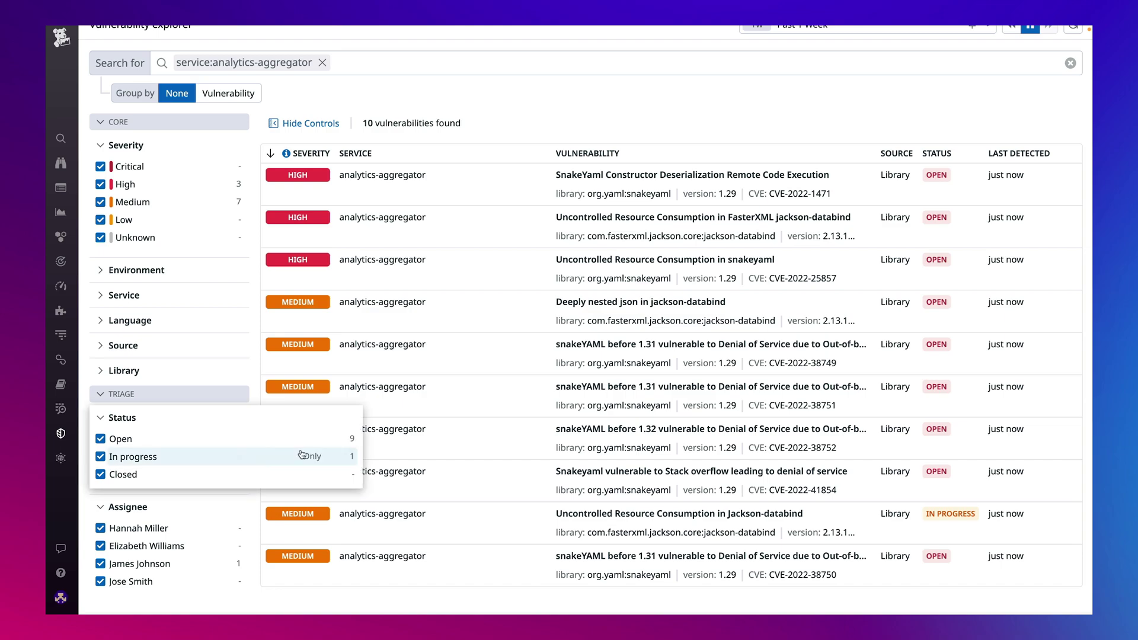
Filter analytics-aggregator's vulnerabilities to only the In progress status
click(310, 455)
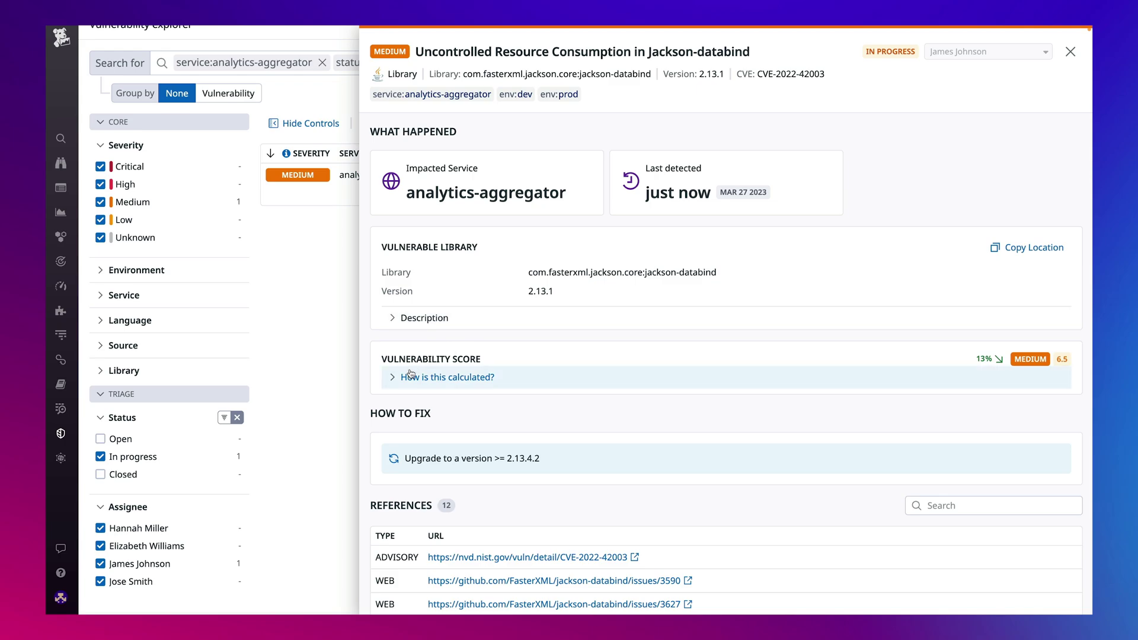
Expand the Vulnerability Score breakdown: High 7.5 base lowered to Medium 6.5
click(397, 382)
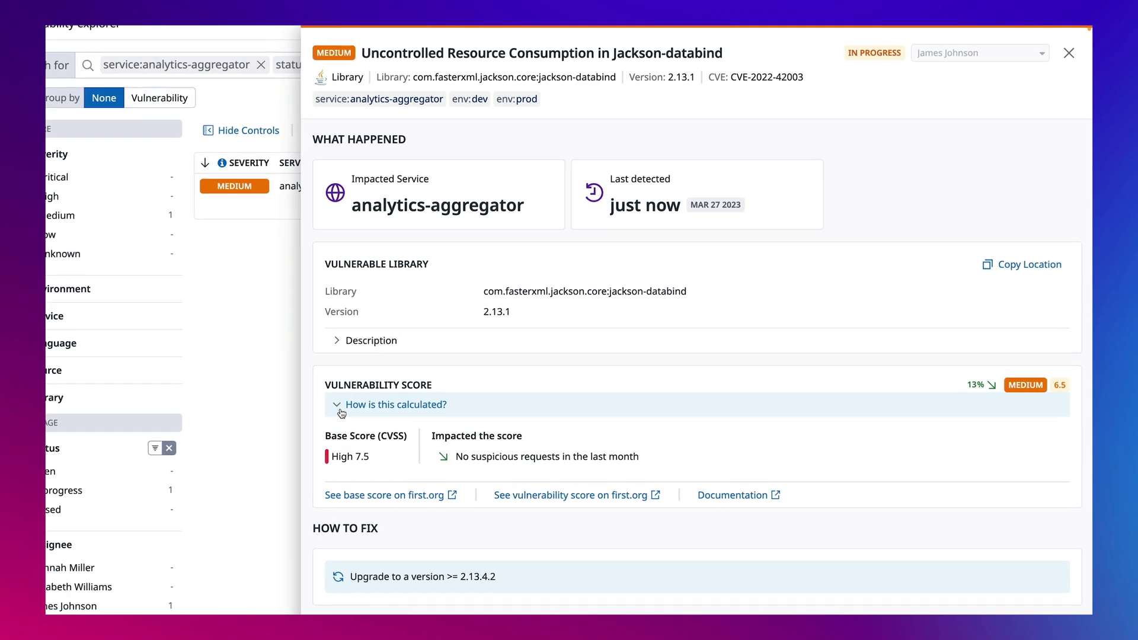